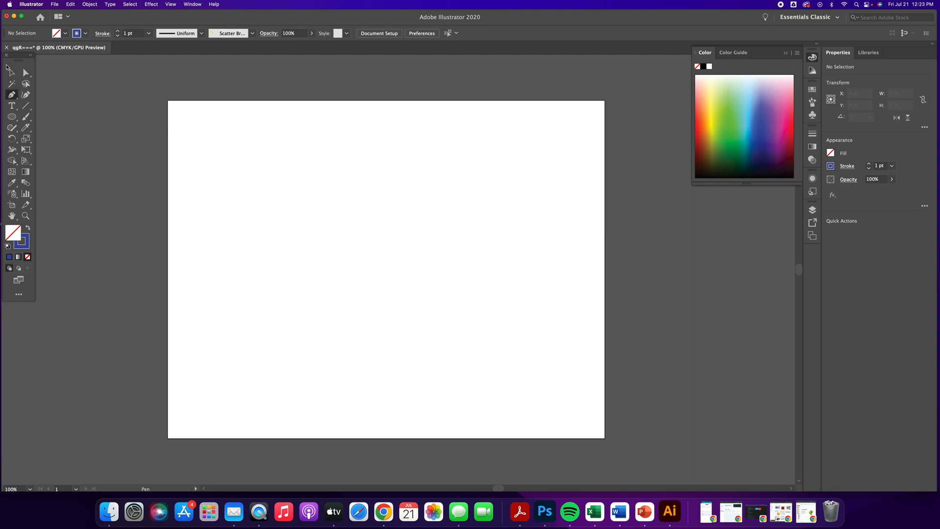
Move the floating tool palette away from the window edge and activate the Pen tool.
{"action": "left_click_drag", "start_coordinate": [29, 59], "coordinate": [41, 85]}
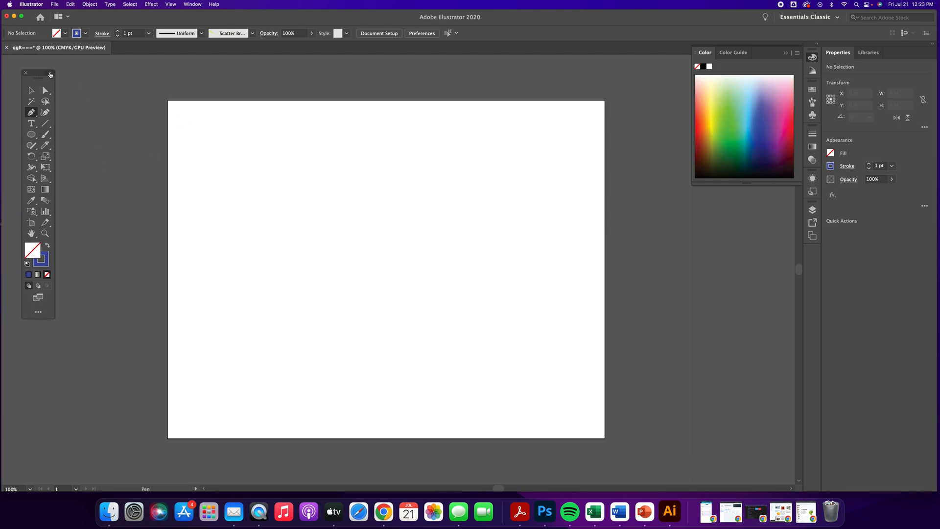
{"action": "left_click", "coordinate": [35, 73]}
{"action": "left_click", "coordinate": [31, 113]}
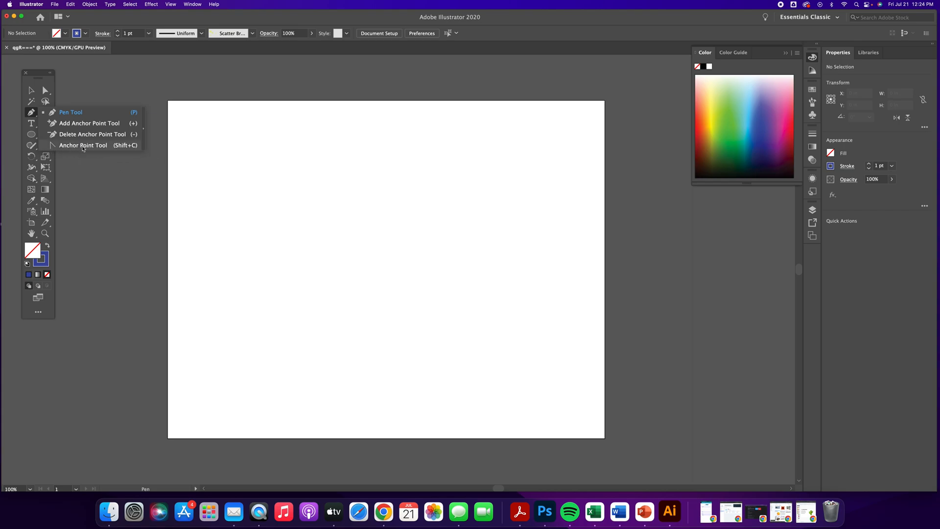
{"action": "left_click", "coordinate": [31, 113]}
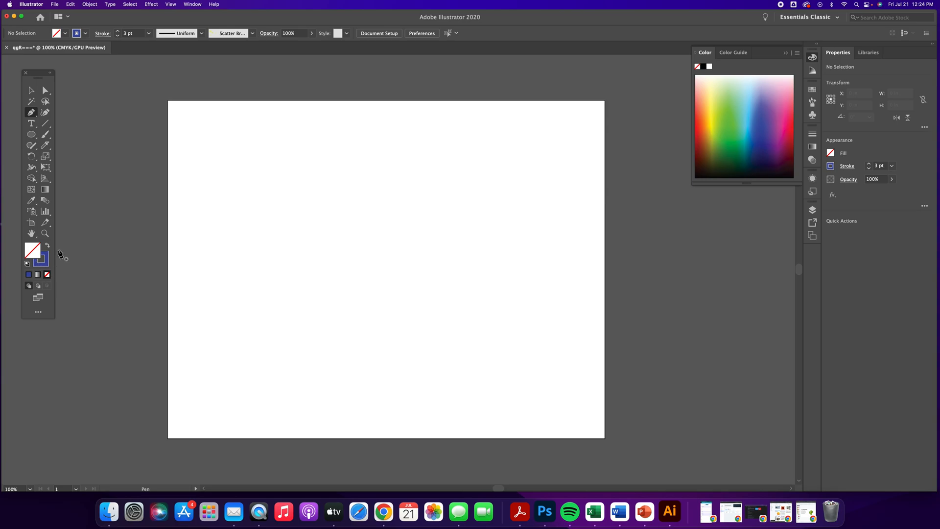
Draw a perfectly horizontal 3 pt line about 3.5 in long near the artboard's upper edge and end the path.
{"action": "left_click", "coordinate": [201, 135]}
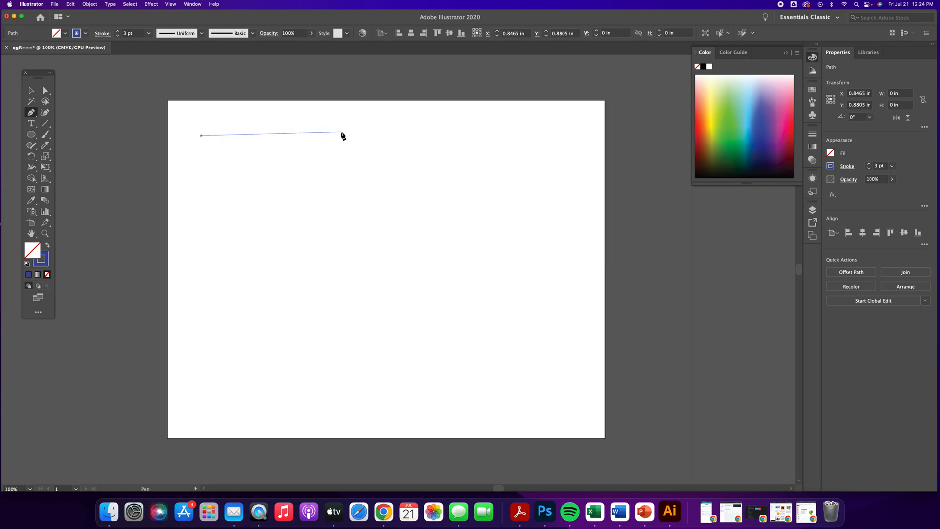
{"action": "key", "text": "shift"}
{"action": "left_click", "coordinate": [342, 135]}
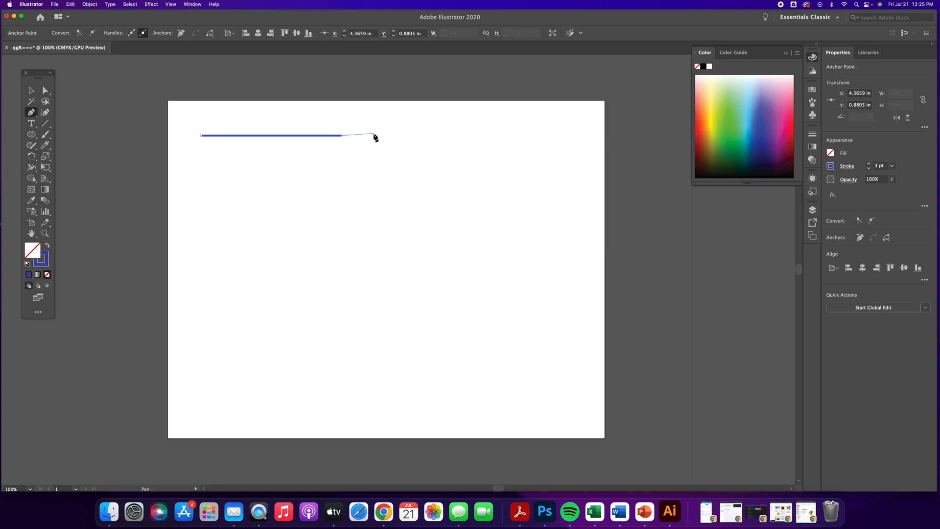
{"action": "key", "text": "super"}
{"action": "key", "text": "super"}
{"action": "left_click", "coordinate": [371, 138], "text": "super"}
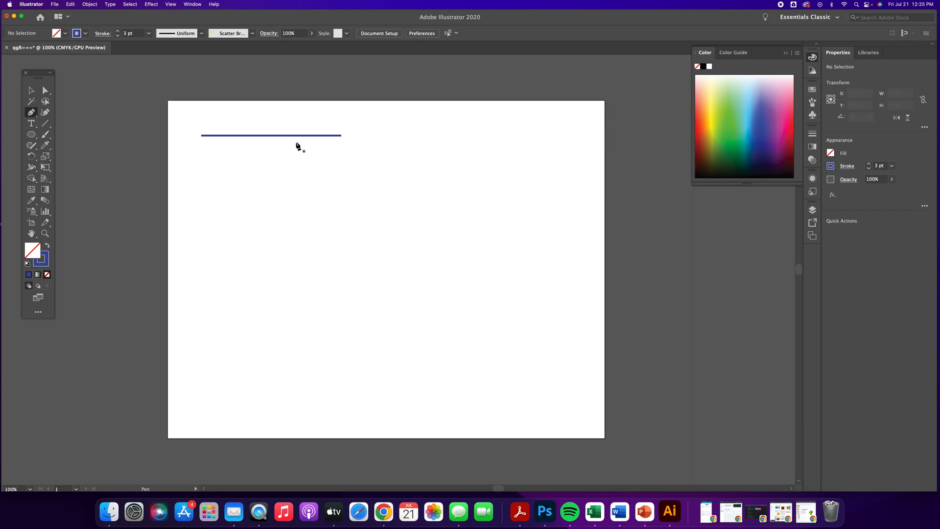
Draw an open zigzag path of straight segments, about 6 in wide, just below the horizontal line and end it.
{"action": "left_click", "coordinate": [182, 169]}
{"action": "left_click", "coordinate": [193, 150]}
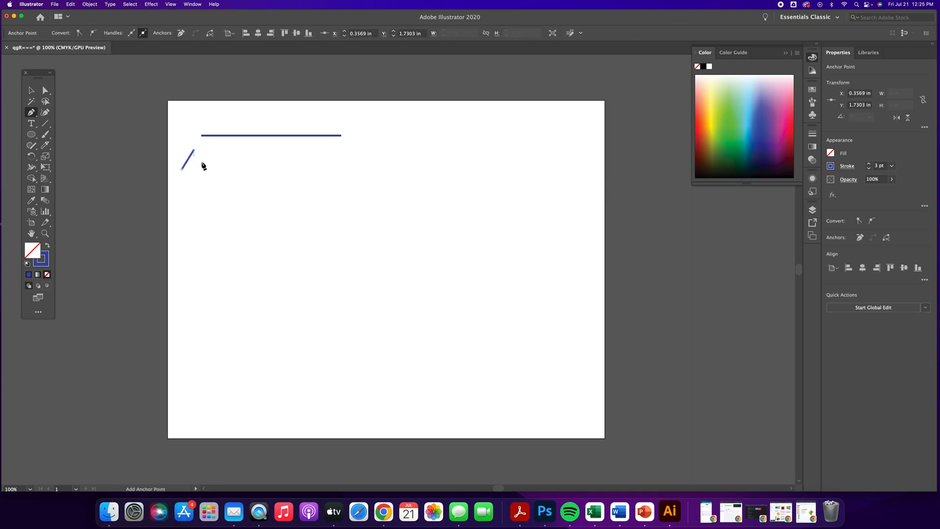
{"action": "left_click", "coordinate": [205, 168]}
{"action": "left_click", "coordinate": [217, 150]}
{"action": "left_click", "coordinate": [235, 172]}
{"action": "left_click", "coordinate": [274, 172]}
{"action": "left_click", "coordinate": [292, 151]}
{"action": "left_click", "coordinate": [314, 173]}
{"action": "left_click", "coordinate": [338, 147]}
{"action": "left_click", "coordinate": [386, 146]}
{"action": "left_click", "coordinate": [409, 172]}
{"action": "left_click", "coordinate": [420, 144]}
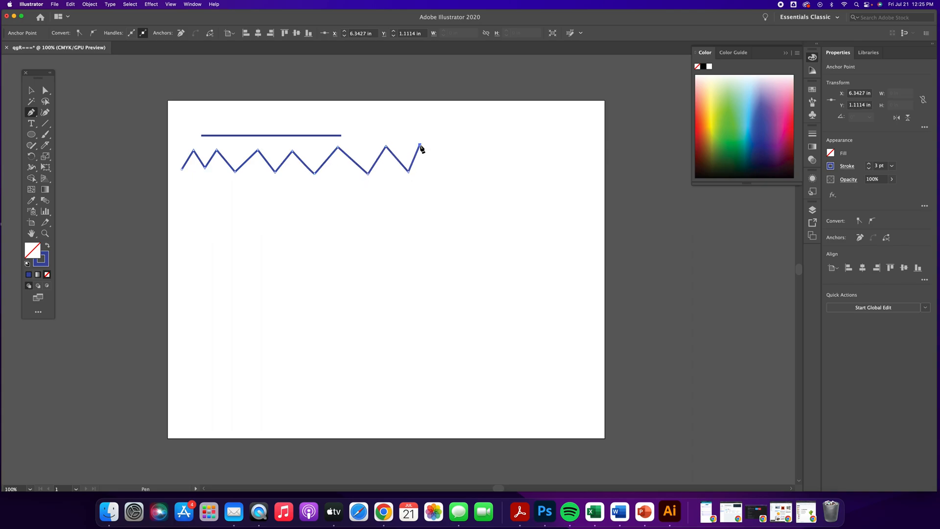
{"action": "key", "text": "super"}
{"action": "key", "text": "super"}
{"action": "left_click", "coordinate": [434, 156], "text": "super"}
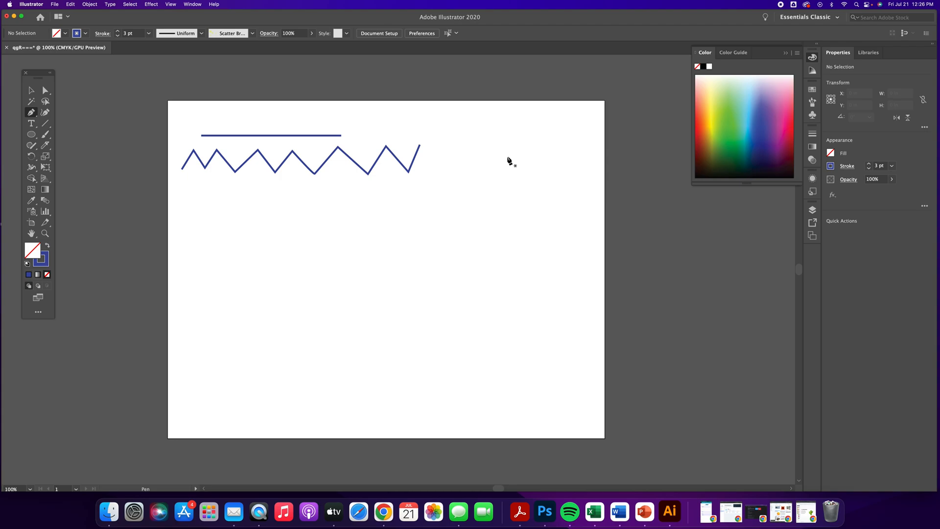
Resume the zigzag from its right end anchor, add four more straight segments up to about X 7.85 in, and end the path.
{"action": "scroll", "coordinate": [418, 149], "scroll_direction": "right", "scroll_amount": 1}
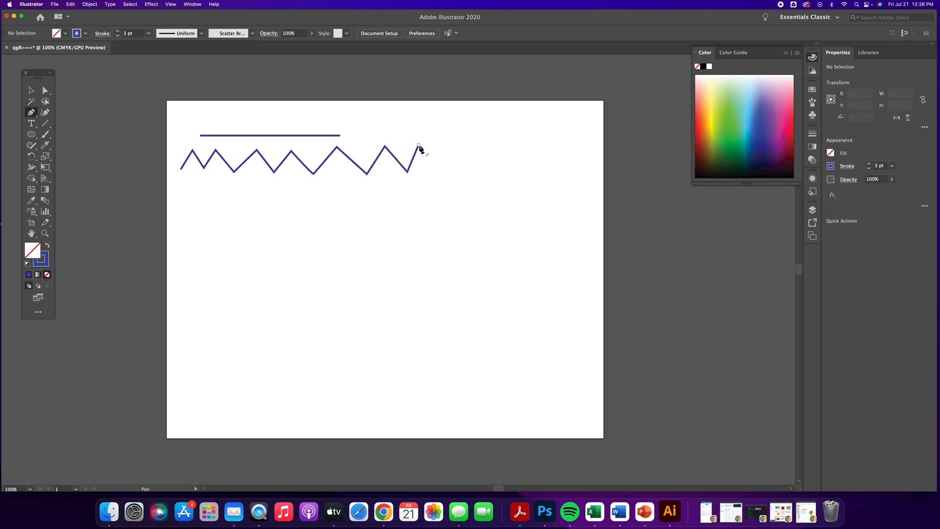
{"action": "scroll", "coordinate": [419, 146], "scroll_direction": "down", "scroll_amount": 1}
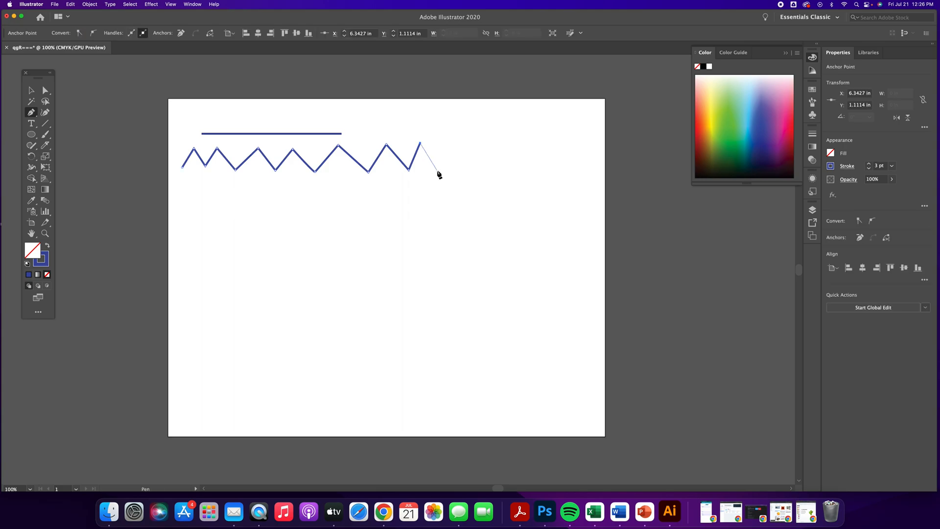
{"action": "left_click", "coordinate": [448, 136]}
{"action": "left_click", "coordinate": [469, 170]}
{"action": "left_click", "coordinate": [480, 141]}
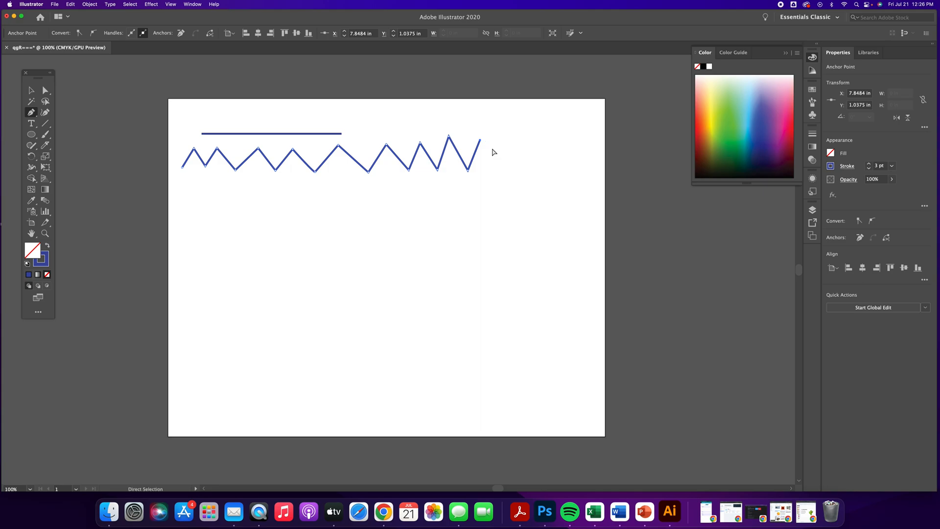
{"action": "key", "text": "Return"}
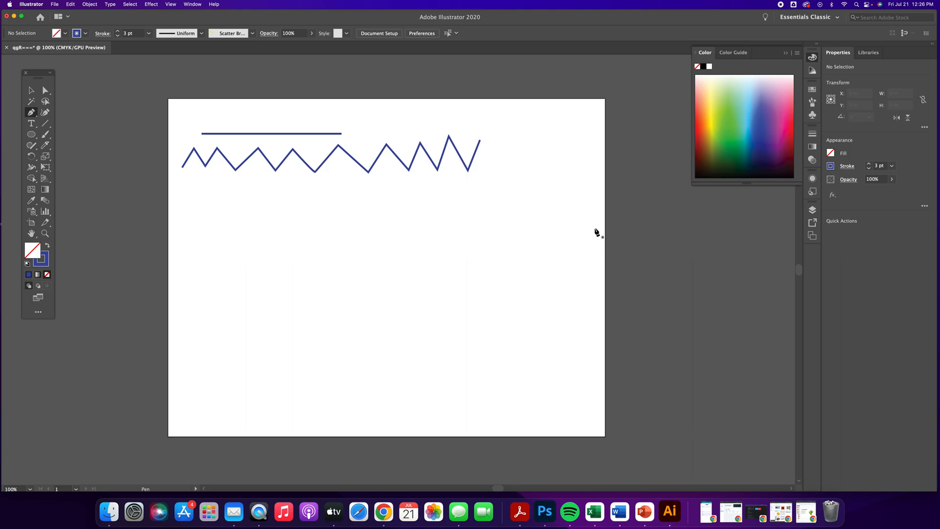
Start a wavy path below the zigzag with one rounded hump, using horizontal direction handles at its crest.
{"action": "left_click", "coordinate": [183, 228]}
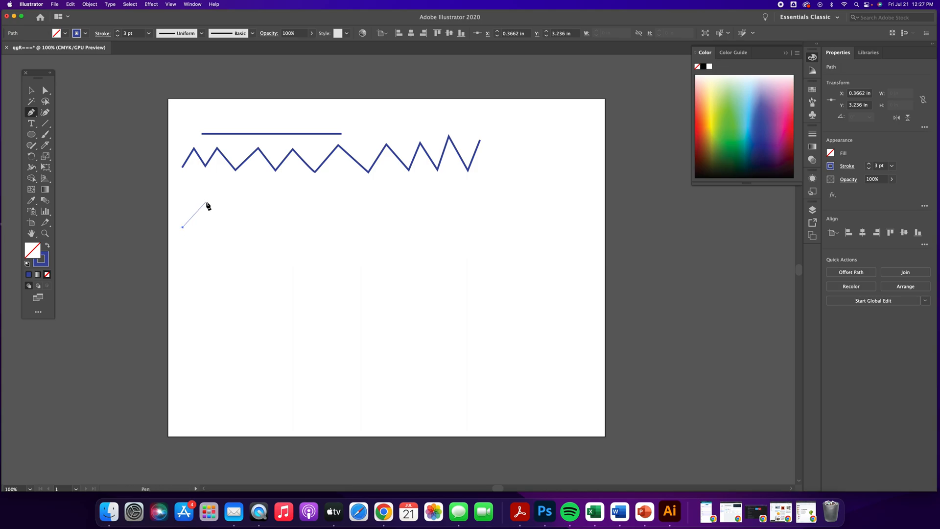
{"action": "mouse_move", "coordinate": [206, 202]}
{"action": "left_mouse_down"}
{"action": "mouse_move", "coordinate": [227, 202]}
{"action": "mouse_move", "coordinate": [219, 194]}
{"action": "mouse_move", "coordinate": [216, 206]}
{"action": "mouse_move", "coordinate": [210, 192]}
{"action": "mouse_move", "coordinate": [215, 202]}
{"action": "left_mouse_up"}
{"action": "key", "text": "shift"}
{"action": "mouse_move", "coordinate": [219, 202]}
{"action": "left_mouse_down"}
{"action": "mouse_move", "coordinate": [208, 186]}
{"action": "mouse_move", "coordinate": [222, 201]}
{"action": "left_mouse_up"}
{"action": "left_click_drag", "start_coordinate": [224, 201], "coordinate": [224, 202]}
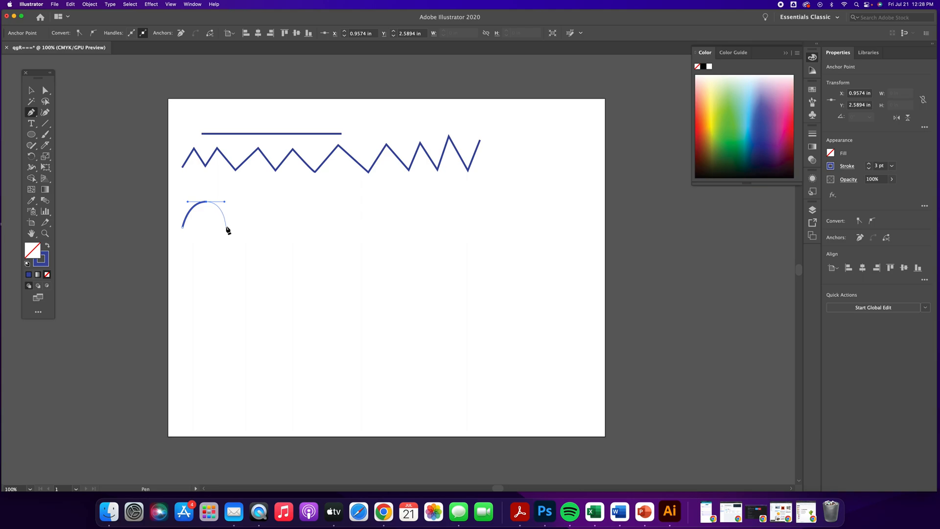
{"action": "left_click", "coordinate": [226, 227]}
Continue the wavy path with a rounded trough, a second hump, another trough and a third hump.
{"action": "left_click_drag", "start_coordinate": [248, 253], "coordinate": [265, 254]}
{"action": "left_click_drag", "start_coordinate": [266, 253], "coordinate": [267, 253]}
{"action": "left_click", "coordinate": [264, 224]}
{"action": "left_click_drag", "start_coordinate": [282, 199], "coordinate": [304, 200]}
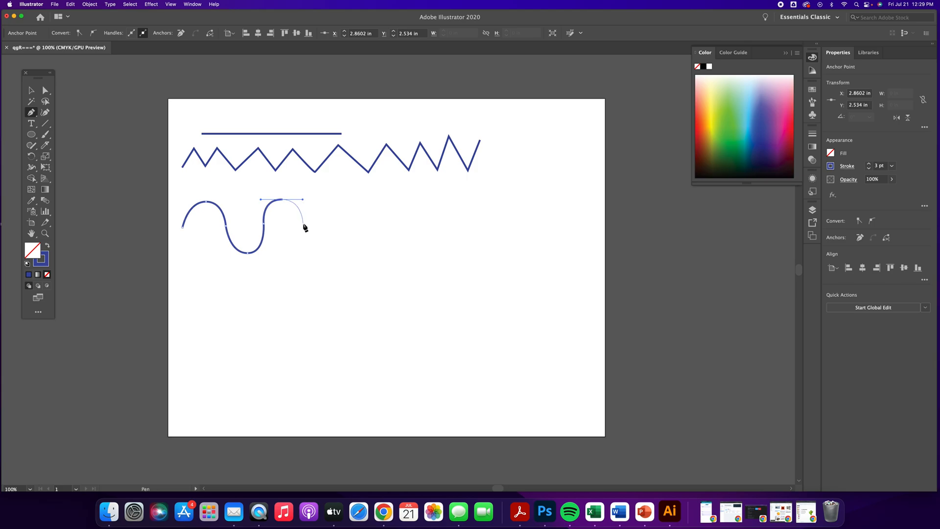
{"action": "left_click", "coordinate": [303, 224]}
{"action": "left_click_drag", "start_coordinate": [322, 252], "coordinate": [343, 252]}
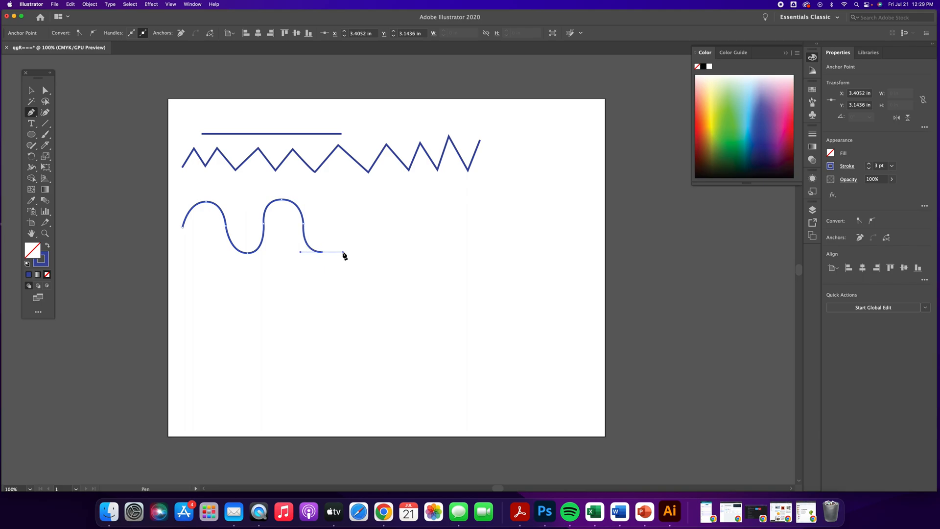
{"action": "left_click", "coordinate": [342, 222]}
{"action": "left_click_drag", "start_coordinate": [356, 198], "coordinate": [373, 199]}
{"action": "left_click", "coordinate": [374, 221]}
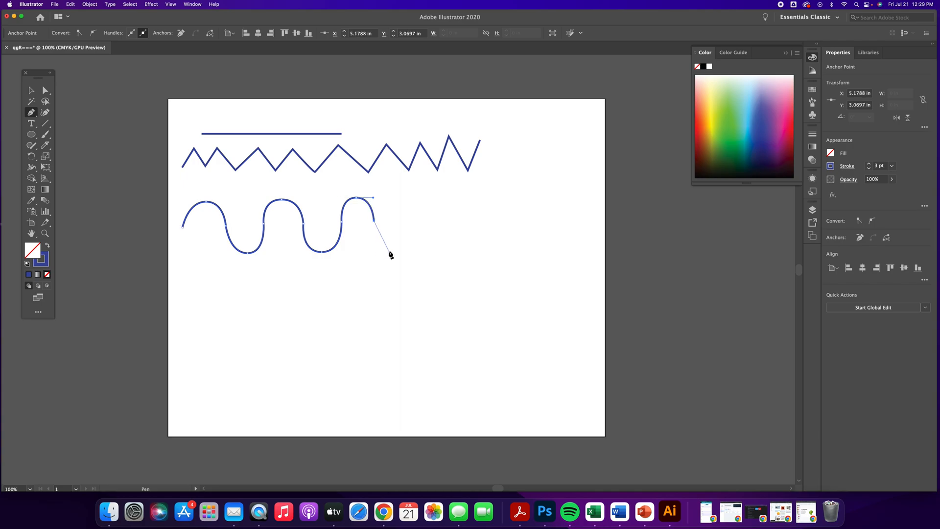
Replace the next trough with a wider one, add a fourth hump and a final trough, and end the wavy path.
{"action": "left_click_drag", "start_coordinate": [387, 249], "coordinate": [415, 249]}
{"action": "key", "text": "cmd+z"}
{"action": "left_click_drag", "start_coordinate": [401, 249], "coordinate": [426, 251]}
{"action": "mouse_move", "coordinate": [420, 216]}
{"action": "left_mouse_down"}
{"action": "mouse_move", "coordinate": [442, 193]}
{"action": "mouse_move", "coordinate": [466, 191]}
{"action": "left_mouse_up"}
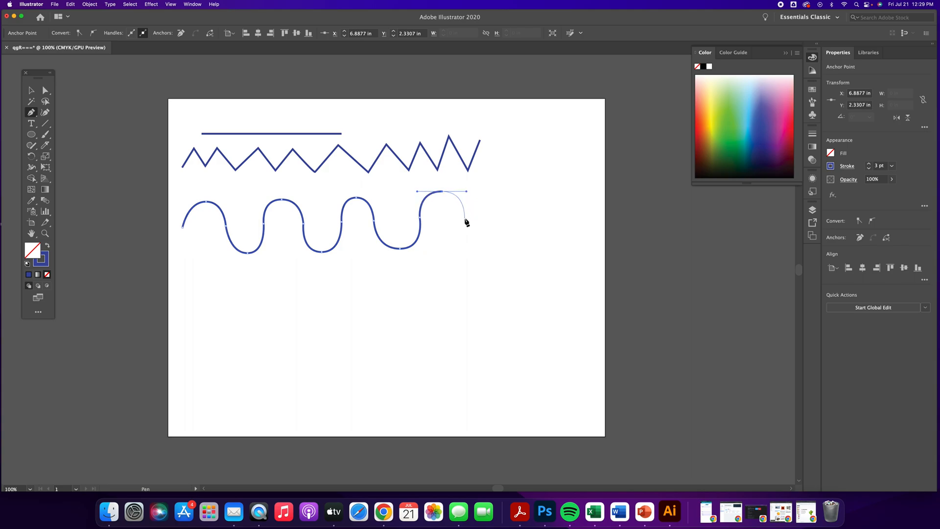
{"action": "left_click", "coordinate": [465, 217]}
{"action": "left_click_drag", "start_coordinate": [480, 245], "coordinate": [501, 246]}
{"action": "left_click_drag", "start_coordinate": [496, 213], "coordinate": [504, 207]}
{"action": "mouse_move", "coordinate": [504, 207]}
{"action": "left_mouse_down"}
{"action": "mouse_move", "coordinate": [470, 192]}
{"action": "mouse_move", "coordinate": [520, 204]}
{"action": "left_mouse_up"}
{"action": "left_click", "coordinate": [519, 201], "text": "super"}
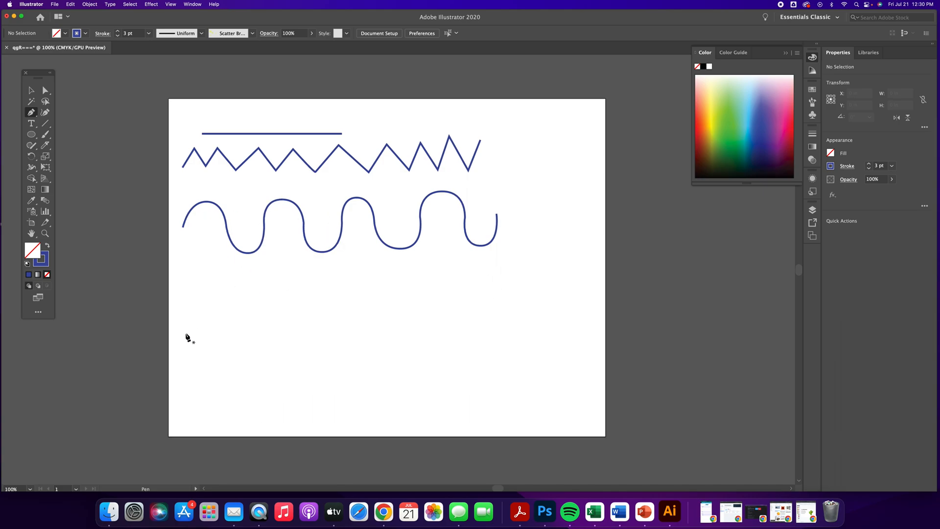
Start an ocean-wave path below the wavy line, with a first crest turned into a sharp corner and a smooth trough.
{"action": "scroll", "coordinate": [188, 340], "scroll_direction": "left", "scroll_amount": 2}
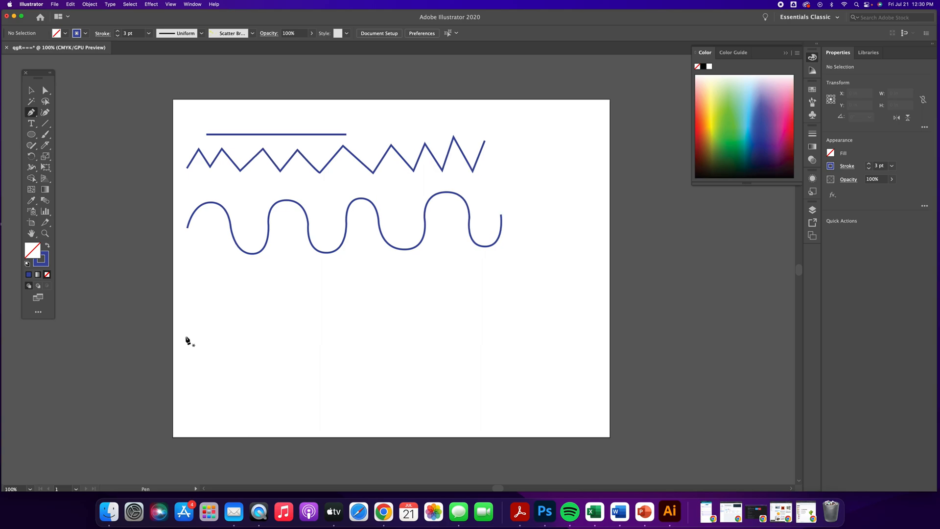
{"action": "left_click", "coordinate": [192, 338]}
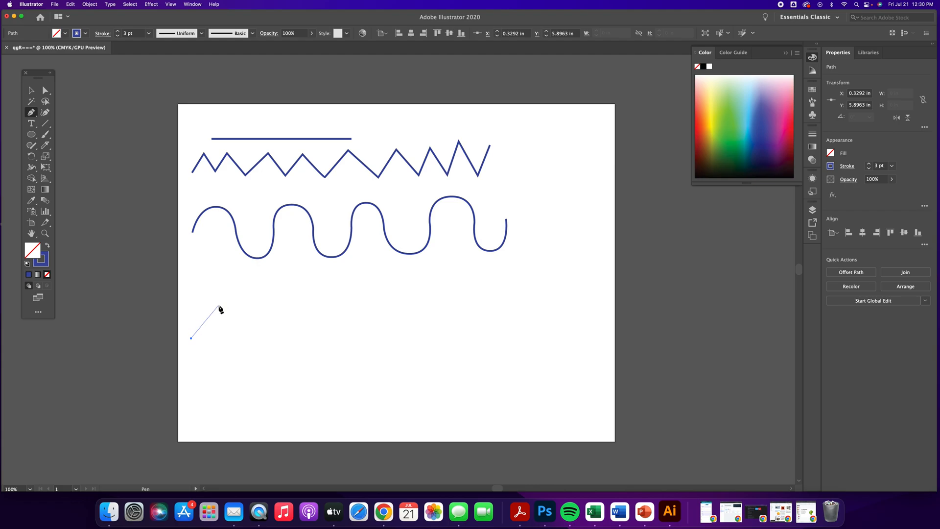
{"action": "left_click_drag", "start_coordinate": [218, 307], "coordinate": [241, 307]}
{"action": "key", "text": "shift"}
{"action": "left_click_drag", "start_coordinate": [241, 308], "coordinate": [241, 309]}
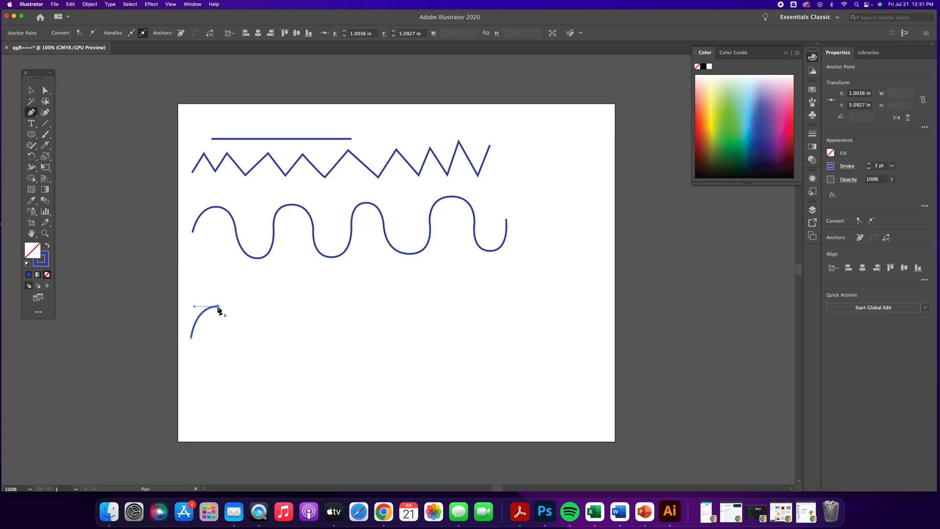
{"action": "left_click_drag", "start_coordinate": [218, 307], "coordinate": [235, 339]}
{"action": "left_click_drag", "start_coordinate": [235, 338], "coordinate": [266, 337]}
Extend the ocean-wave path with a second and third sharp-tipped crest, each followed by a smooth trough.
{"action": "left_click_drag", "start_coordinate": [295, 305], "coordinate": [319, 308]}
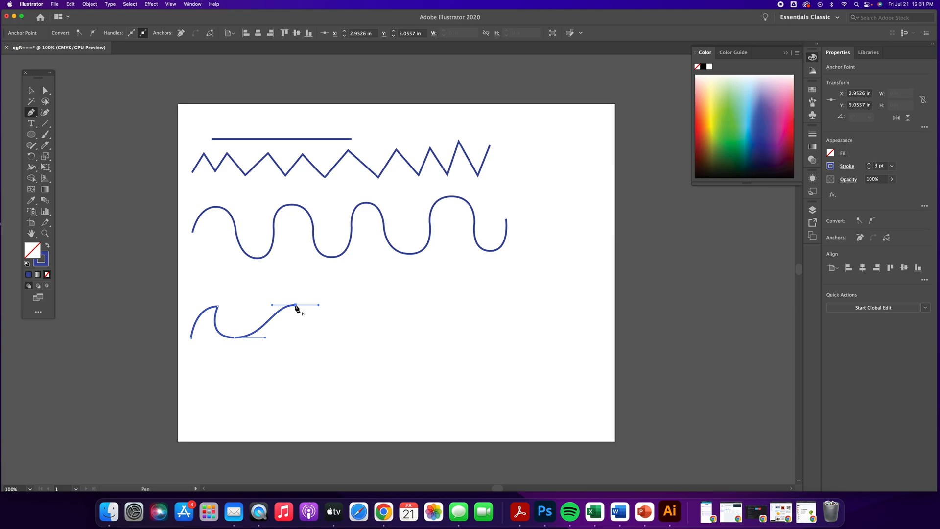
{"action": "left_click", "coordinate": [296, 306]}
{"action": "left_click_drag", "start_coordinate": [323, 336], "coordinate": [361, 337]}
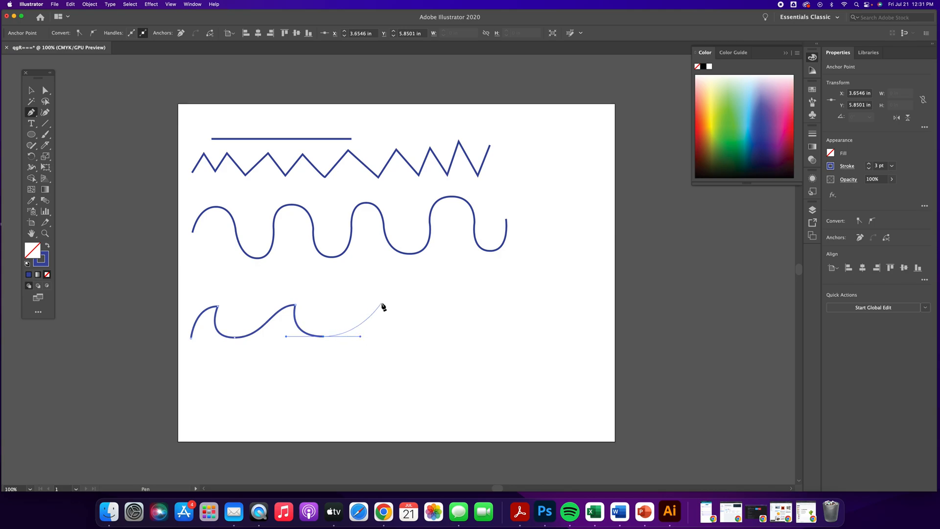
{"action": "left_click_drag", "start_coordinate": [382, 302], "coordinate": [407, 303]}
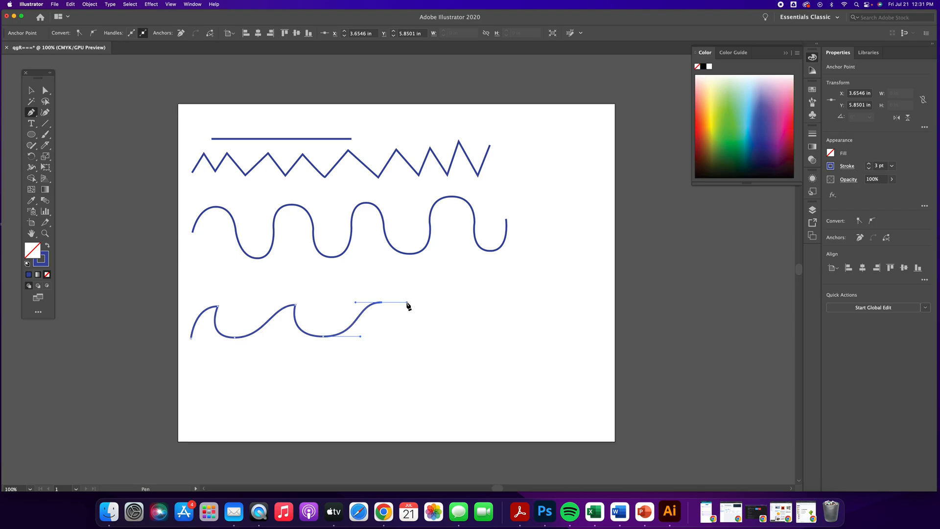
{"action": "left_click", "coordinate": [382, 302]}
{"action": "mouse_move", "coordinate": [416, 336]}
{"action": "left_mouse_down"}
{"action": "mouse_move", "coordinate": [465, 336]}
{"action": "mouse_move", "coordinate": [455, 336]}
{"action": "left_mouse_up"}
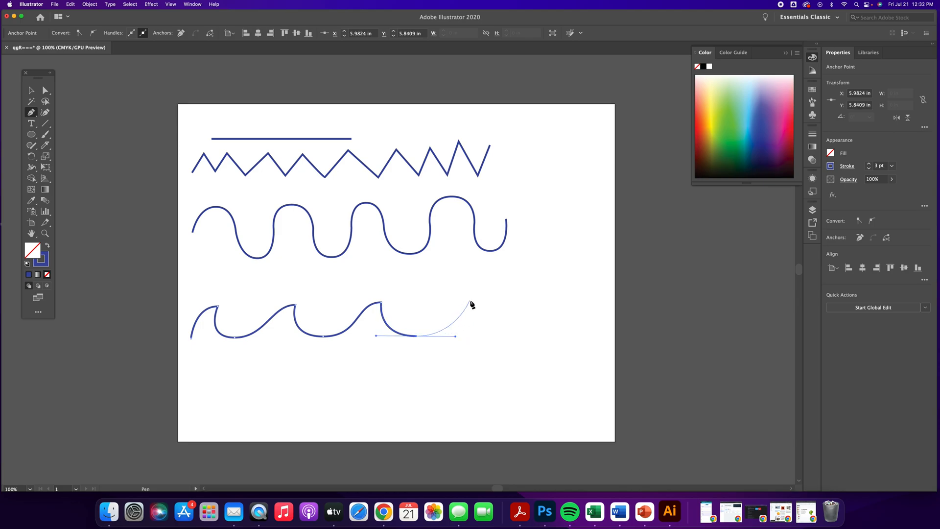
Add a fourth and fifth sharp-tipped crest with smooth troughs to the ocean-wave path and end it.
{"action": "left_click_drag", "start_coordinate": [474, 301], "coordinate": [504, 304]}
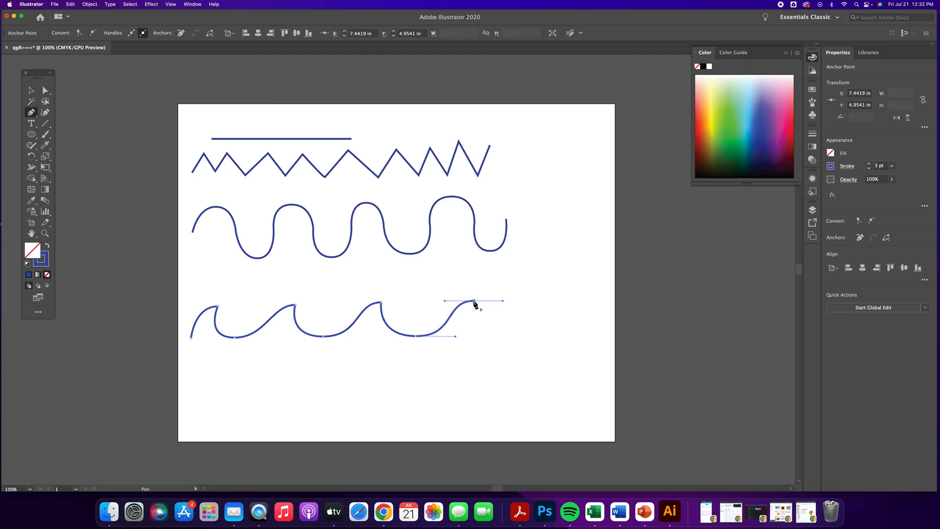
{"action": "left_click", "coordinate": [474, 301]}
{"action": "left_click_drag", "start_coordinate": [493, 334], "coordinate": [523, 334]}
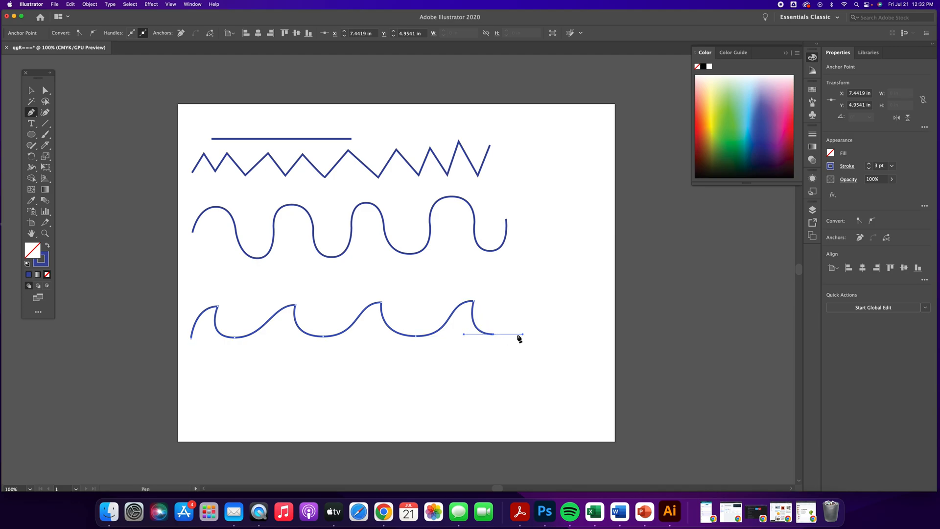
{"action": "left_click_drag", "start_coordinate": [544, 301], "coordinate": [569, 302]}
{"action": "left_click", "coordinate": [543, 301]}
{"action": "left_click_drag", "start_coordinate": [555, 334], "coordinate": [583, 334]}
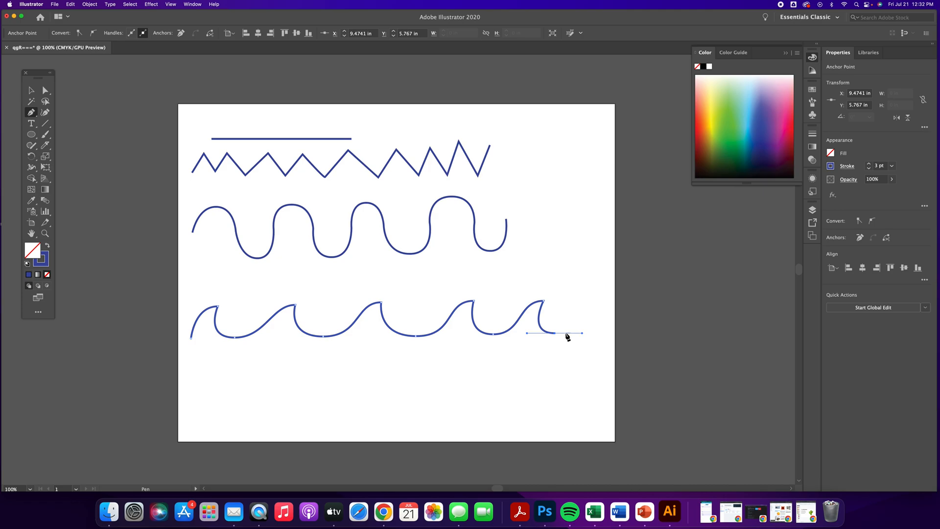
{"action": "left_click", "coordinate": [565, 343], "text": "super"}
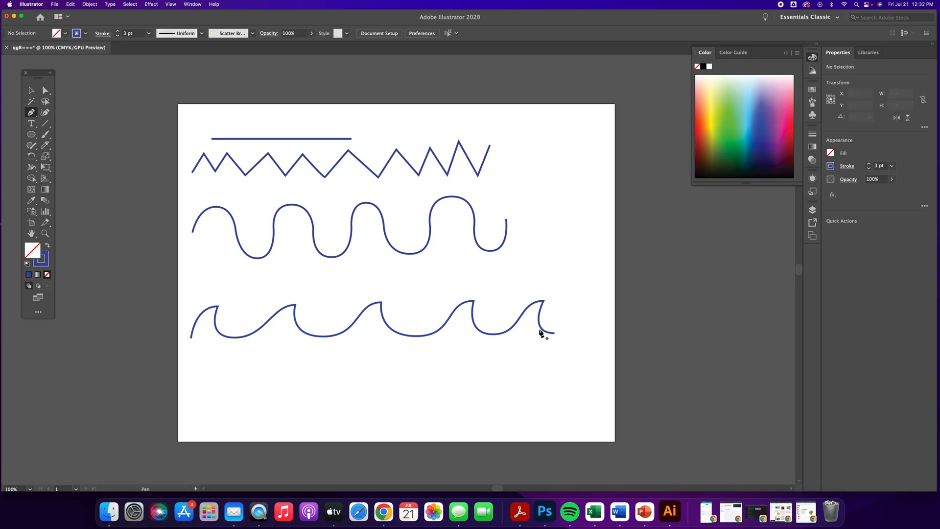
Select the anchor point at the zigzag's third valley from the left and move it slightly upward.
{"action": "scroll", "coordinate": [364, 264], "scroll_direction": "up", "scroll_amount": 1}
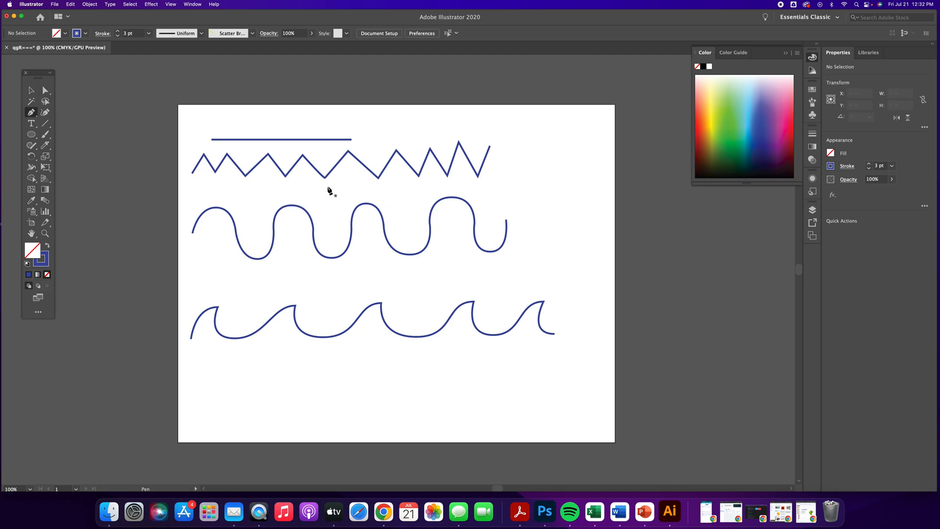
{"action": "key", "text": "super"}
{"action": "key", "text": "super"}
{"action": "left_click", "coordinate": [286, 177], "text": "super"}
{"action": "left_click", "coordinate": [286, 177], "text": "super"}
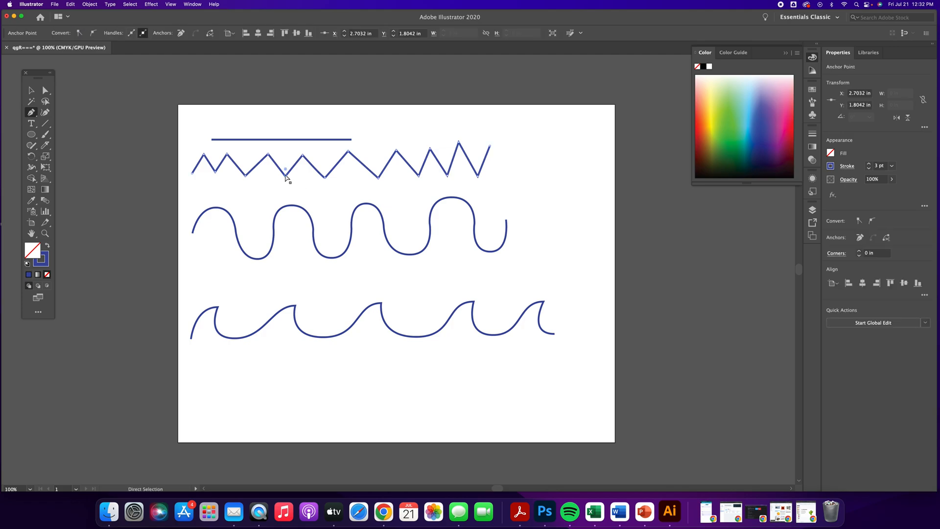
{"action": "left_click_drag", "start_coordinate": [286, 176], "coordinate": [285, 178]}
Move the zigzag's fourth valley anchor to about X 3.85 in, Y 1.86 in and convert it to a smooth curve.
{"action": "left_click_drag", "start_coordinate": [284, 187], "coordinate": [331, 180]}
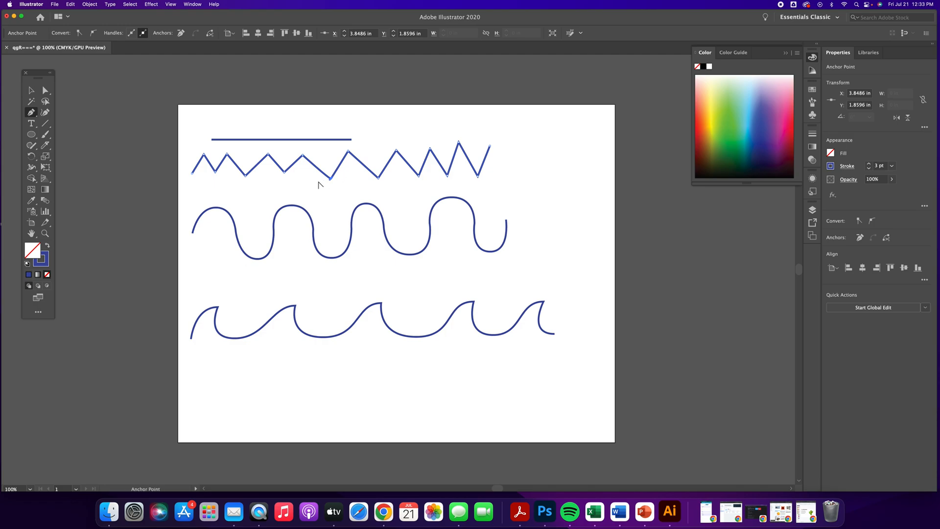
{"action": "mouse_move", "coordinate": [331, 180]}
{"action": "left_mouse_down"}
{"action": "mouse_move", "coordinate": [338, 189]}
{"action": "mouse_move", "coordinate": [346, 183]}
{"action": "mouse_move", "coordinate": [302, 181]}
{"action": "mouse_move", "coordinate": [327, 190]}
{"action": "mouse_move", "coordinate": [346, 179]}
{"action": "left_mouse_up"}
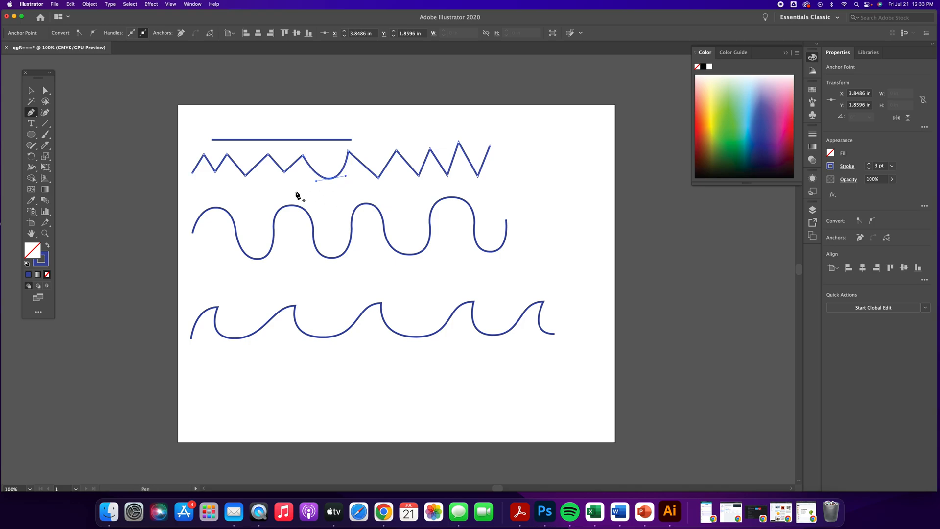
Add an anchor point on the zigzag's segment between its second valley and third peak, and move it down level with that valley.
{"action": "left_click", "coordinate": [31, 113]}
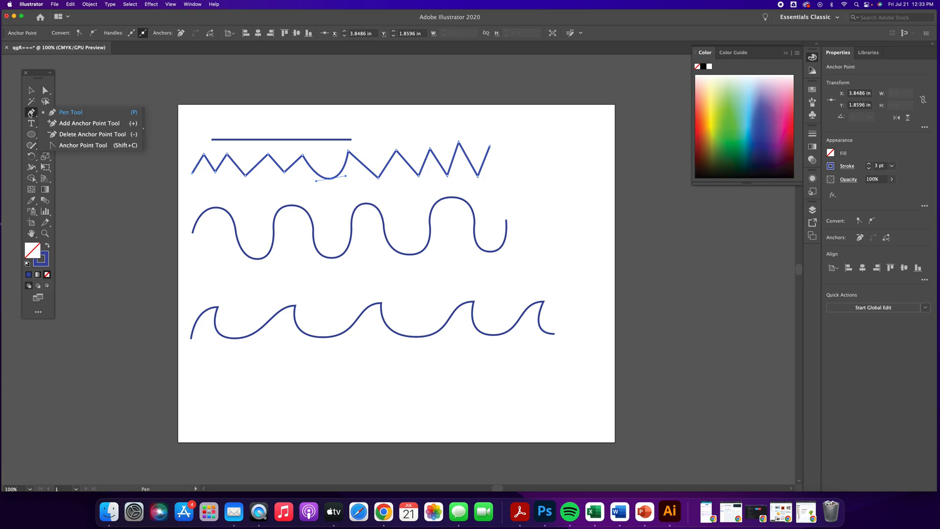
{"action": "left_click", "coordinate": [76, 124]}
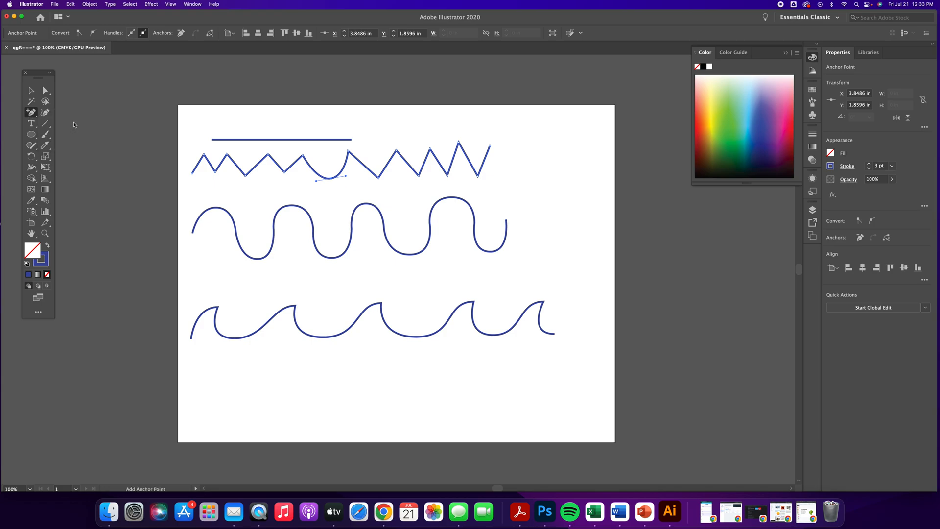
{"action": "left_click", "coordinate": [257, 165]}
{"action": "left_click", "coordinate": [31, 112]}
{"action": "left_click", "coordinate": [45, 91]}
{"action": "left_click_drag", "start_coordinate": [258, 166], "coordinate": [258, 176]}
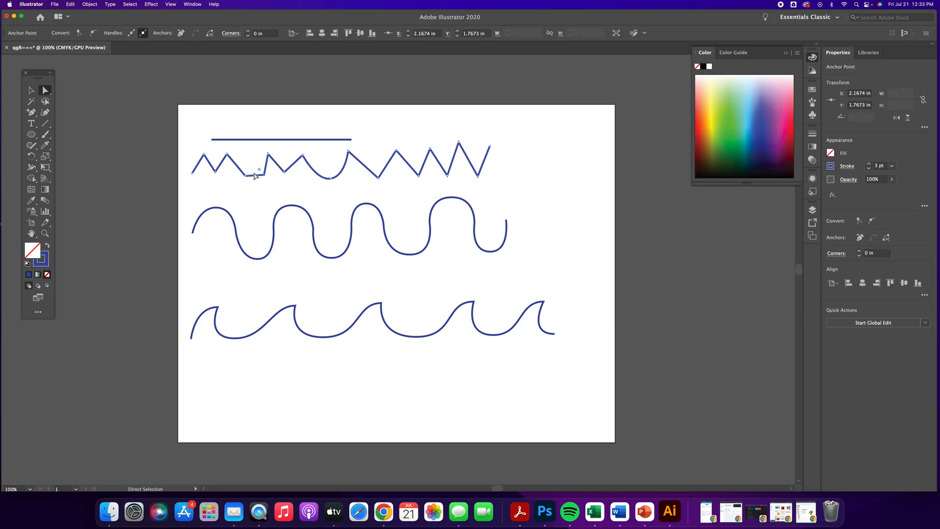
Delete the anchor points at the zigzag's second peak and at the peak just after its smooth curved valley.
{"action": "left_click", "coordinate": [31, 112]}
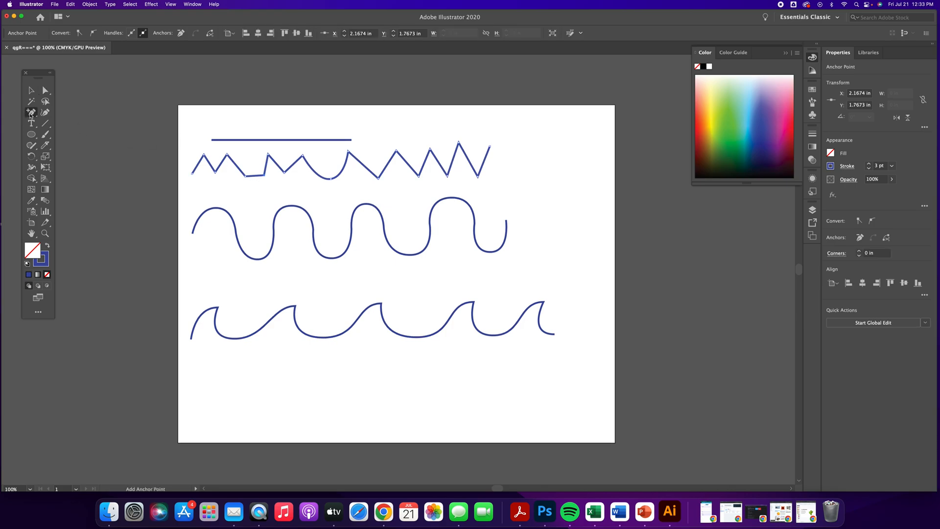
{"action": "left_click", "coordinate": [72, 136]}
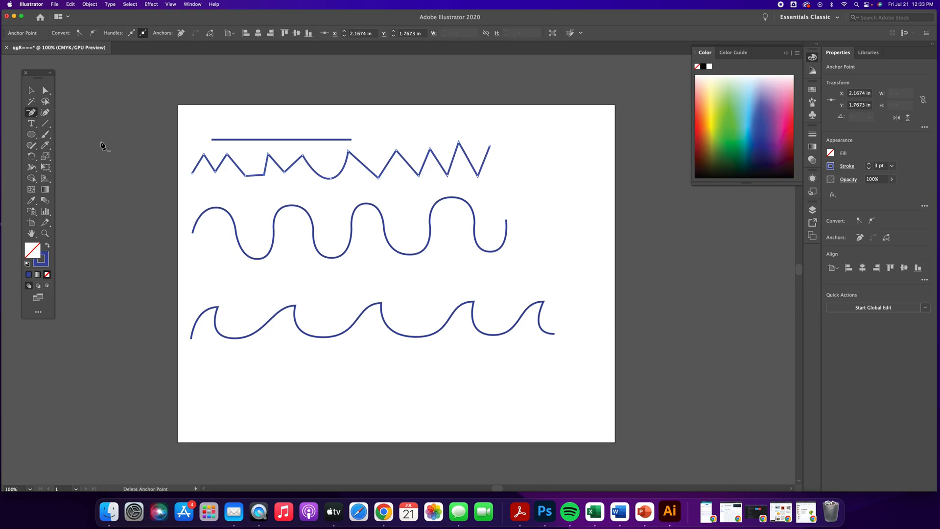
{"action": "left_click", "coordinate": [228, 155]}
{"action": "left_click", "coordinate": [348, 152]}
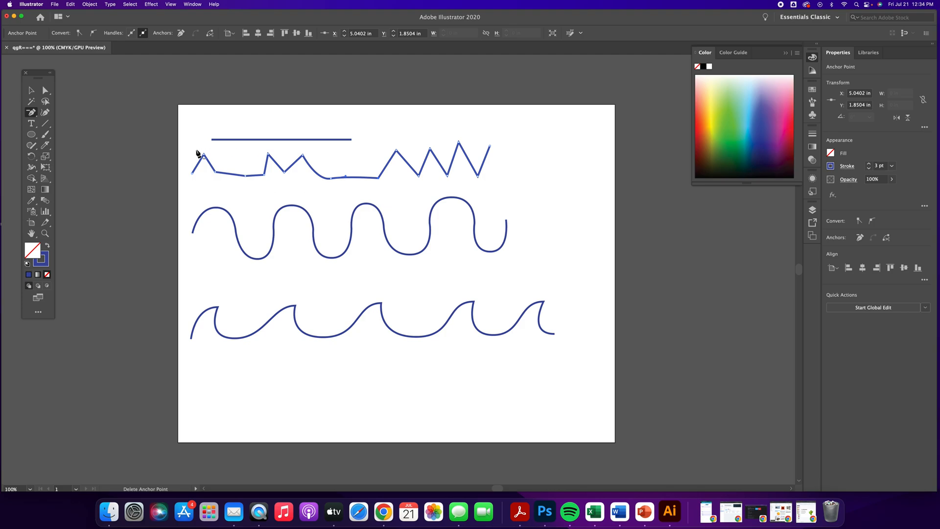
Convert the wavy path's third crest to a sharp corner and back to a smooth curve with the Anchor Point tool.
{"action": "left_click", "coordinate": [33, 113]}
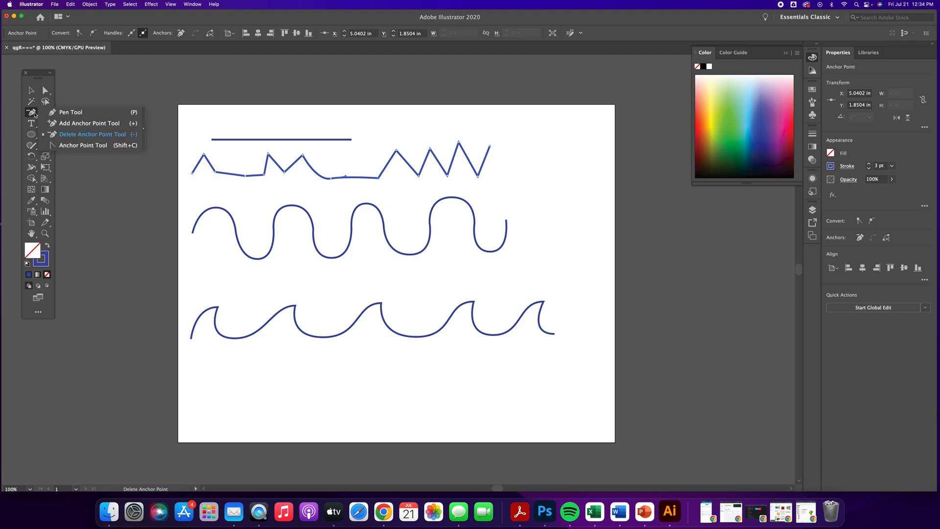
{"action": "left_click", "coordinate": [83, 146]}
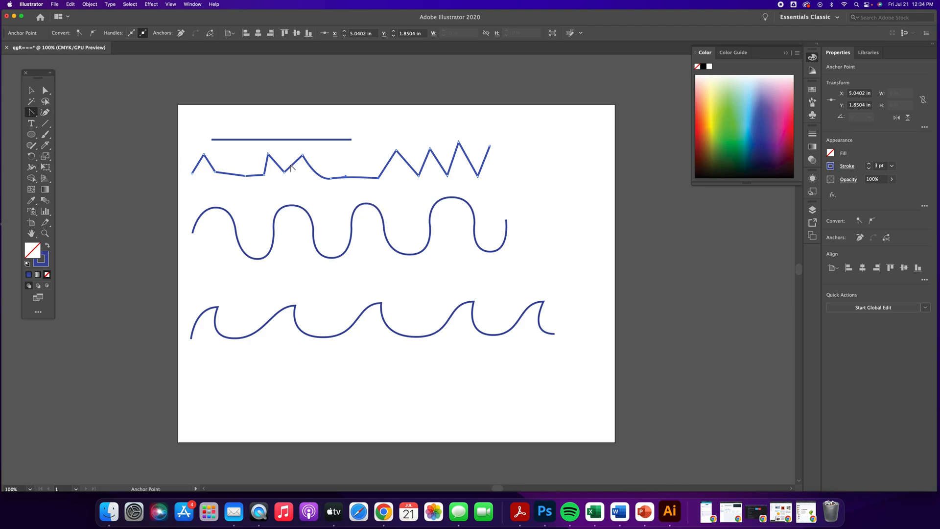
{"action": "left_click", "coordinate": [45, 90]}
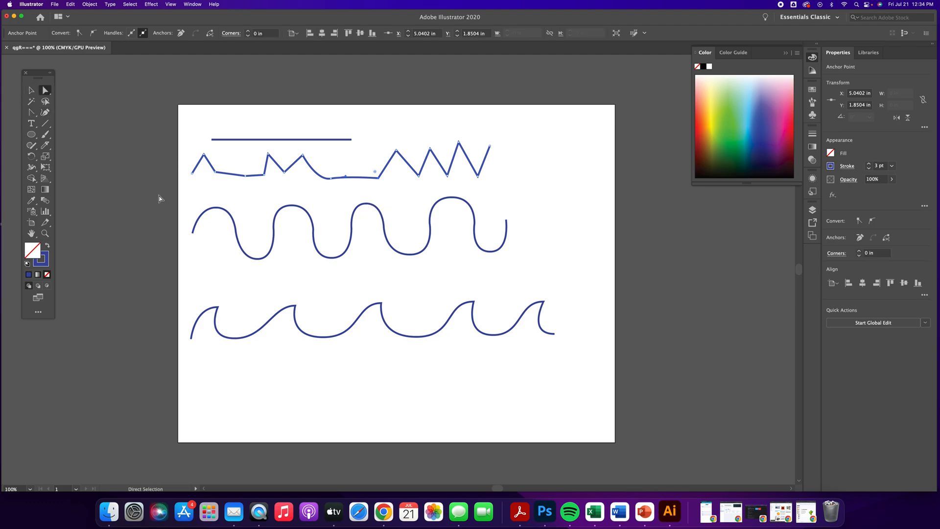
{"action": "left_click", "coordinate": [31, 90]}
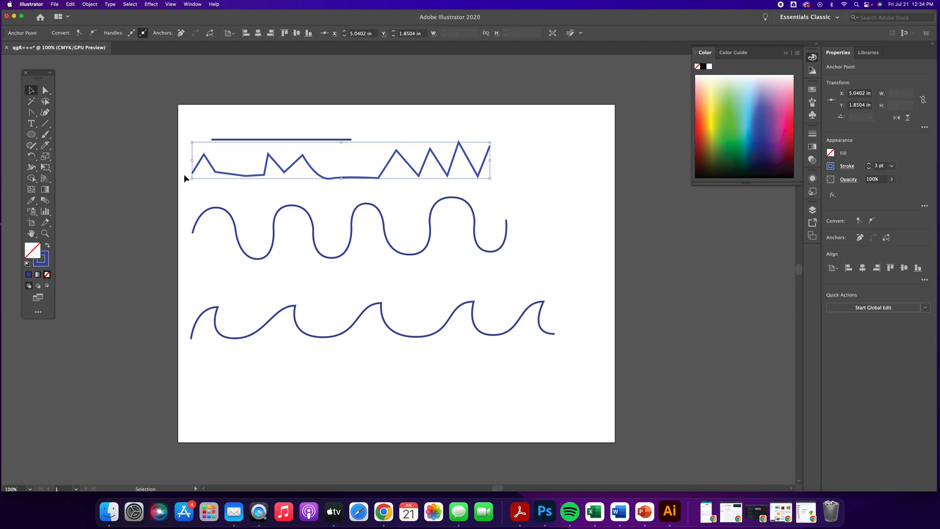
{"action": "left_click", "coordinate": [45, 90]}
{"action": "left_click", "coordinate": [246, 218]}
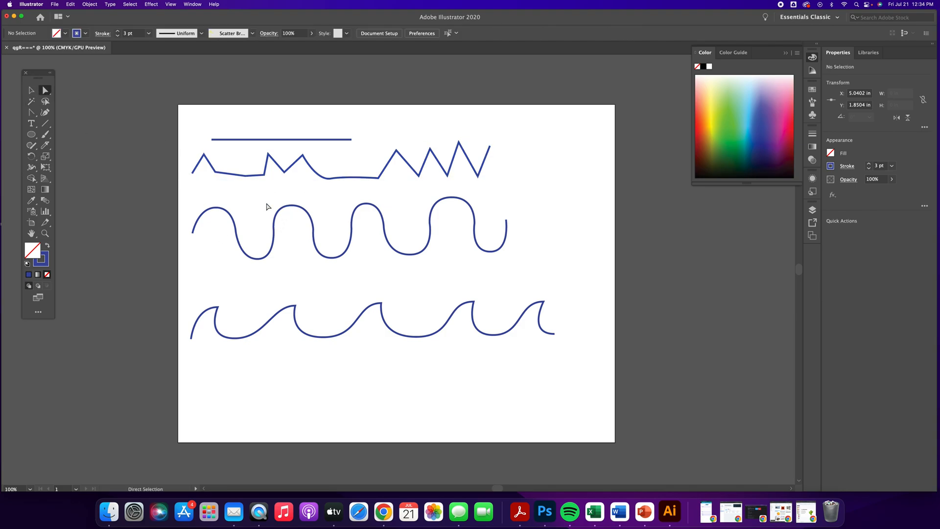
{"action": "left_click", "coordinate": [277, 211]}
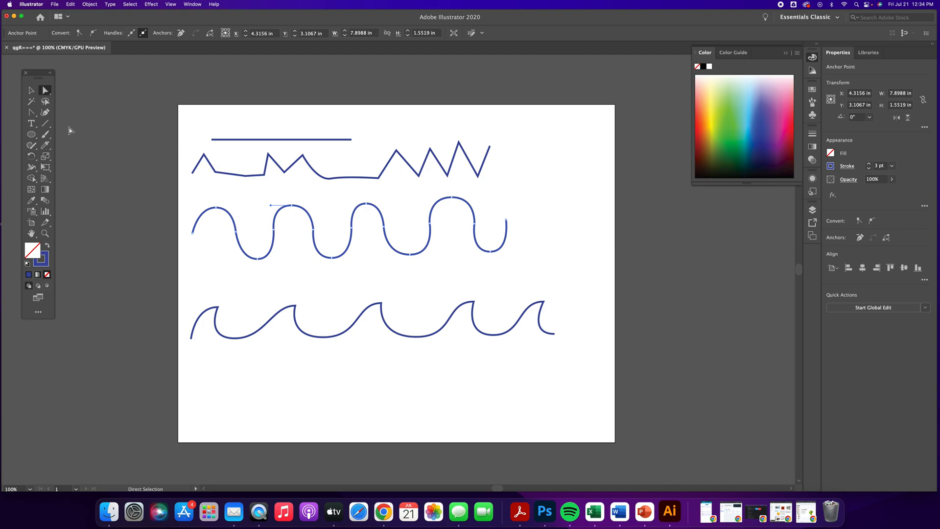
{"action": "left_click", "coordinate": [31, 112]}
{"action": "left_click", "coordinate": [366, 204]}
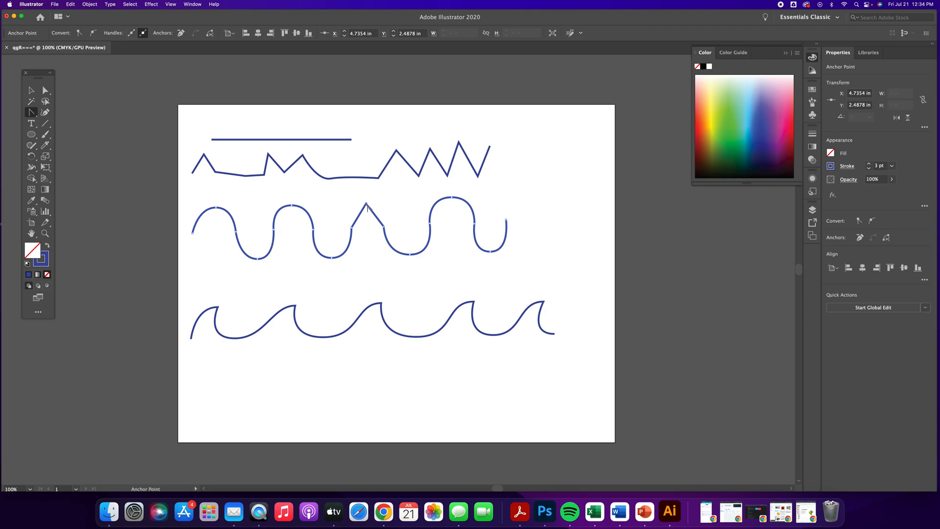
{"action": "left_click_drag", "start_coordinate": [367, 204], "coordinate": [385, 203]}
Draw a closed, eight-cornered zigzag band below the ocean waves with the Pen tool, and swap its stroke and fill for a solid blue shape.
{"action": "left_click_drag", "start_coordinate": [31, 115], "coordinate": [76, 115]}
{"action": "left_click", "coordinate": [247, 381]}
{"action": "left_click", "coordinate": [333, 352]}
{"action": "left_click", "coordinate": [397, 394]}
{"action": "left_click", "coordinate": [464, 372]}
{"action": "left_click", "coordinate": [486, 405]}
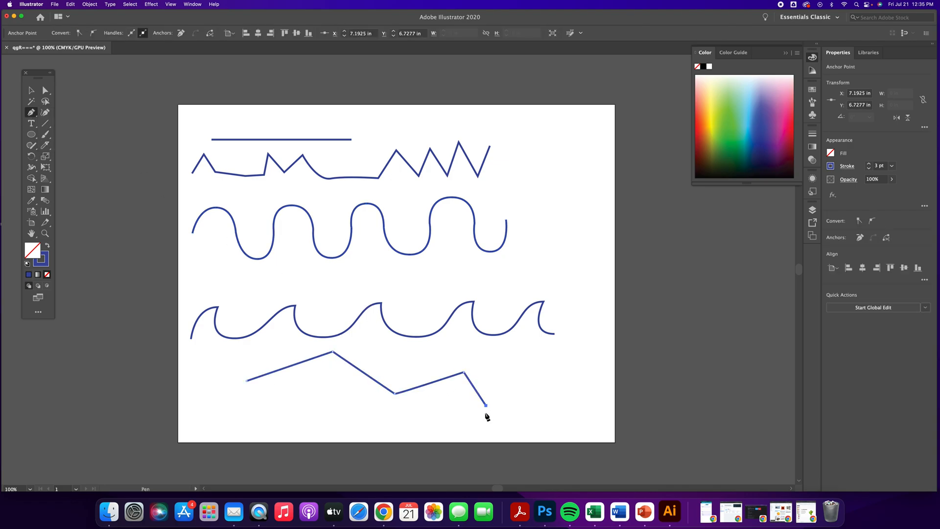
{"action": "left_click", "coordinate": [389, 433]}
{"action": "left_click", "coordinate": [318, 401]}
{"action": "left_click", "coordinate": [259, 414]}
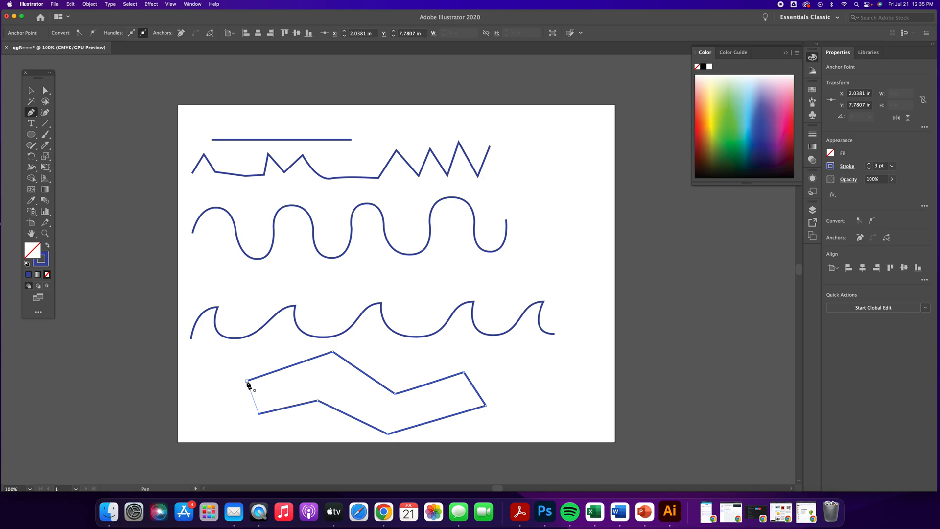
{"action": "left_click", "coordinate": [247, 381]}
{"action": "left_click", "coordinate": [47, 246]}
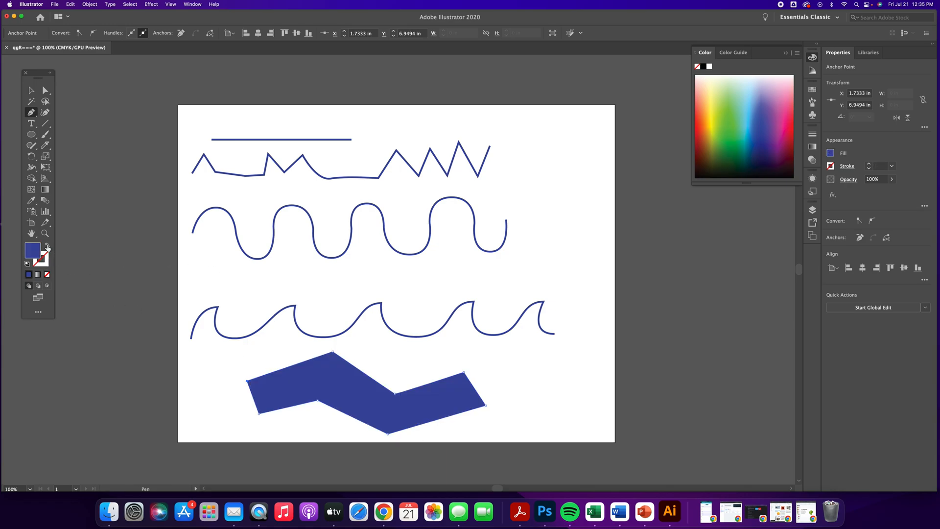
Swap the wavy path's fill and stroke, swap them back to a blue outline without fill, and deselect the path.
{"action": "key", "text": "v"}
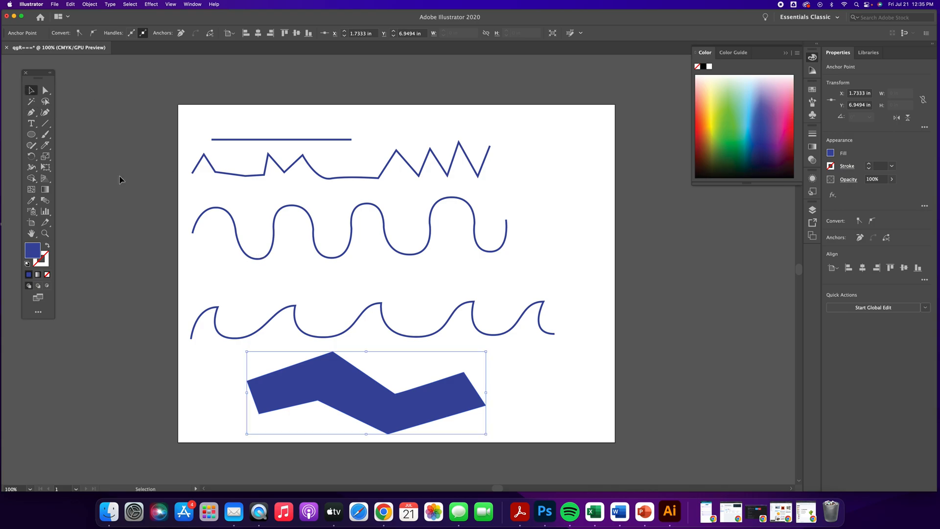
{"action": "left_click", "coordinate": [221, 212]}
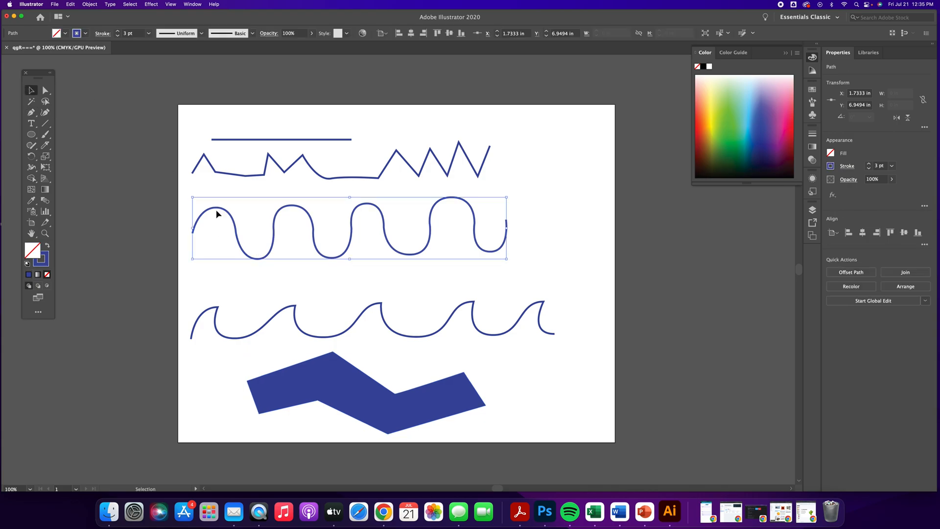
{"action": "left_click", "coordinate": [48, 248]}
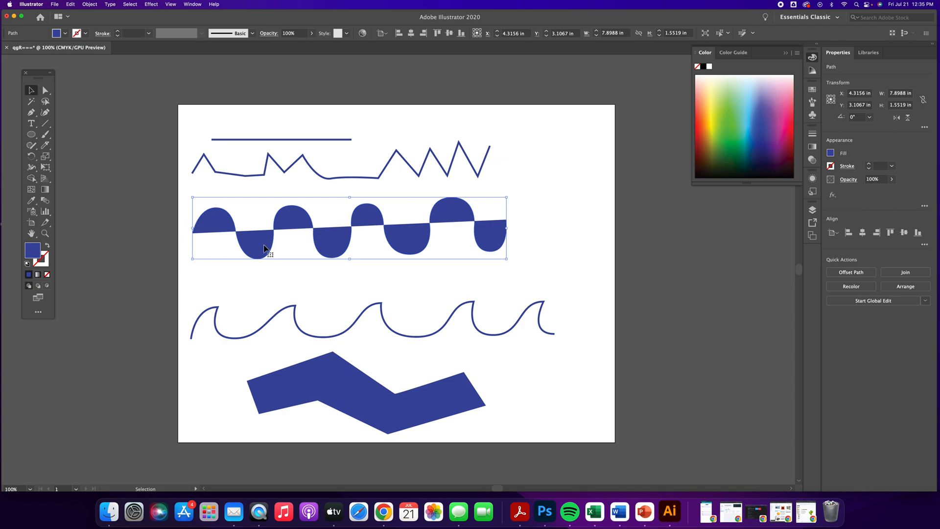
{"action": "left_click", "coordinate": [48, 248]}
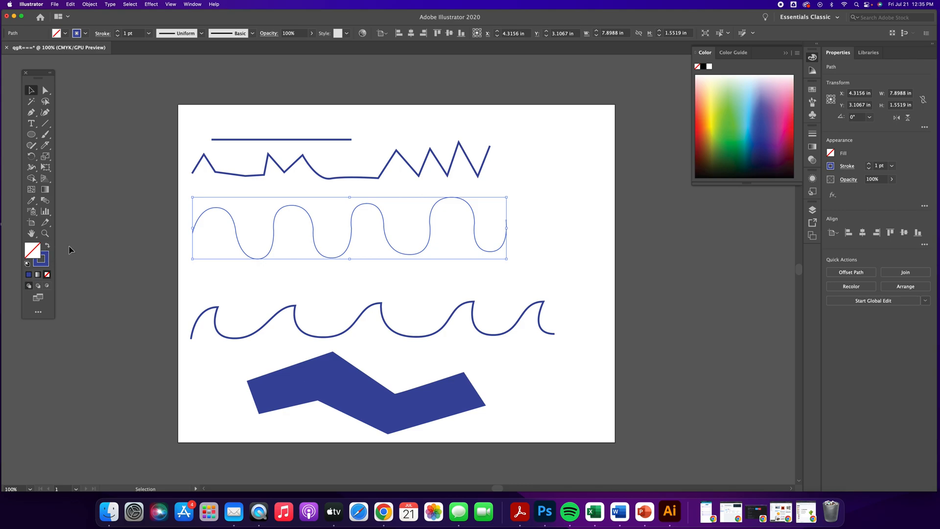
{"action": "left_click", "coordinate": [139, 199]}
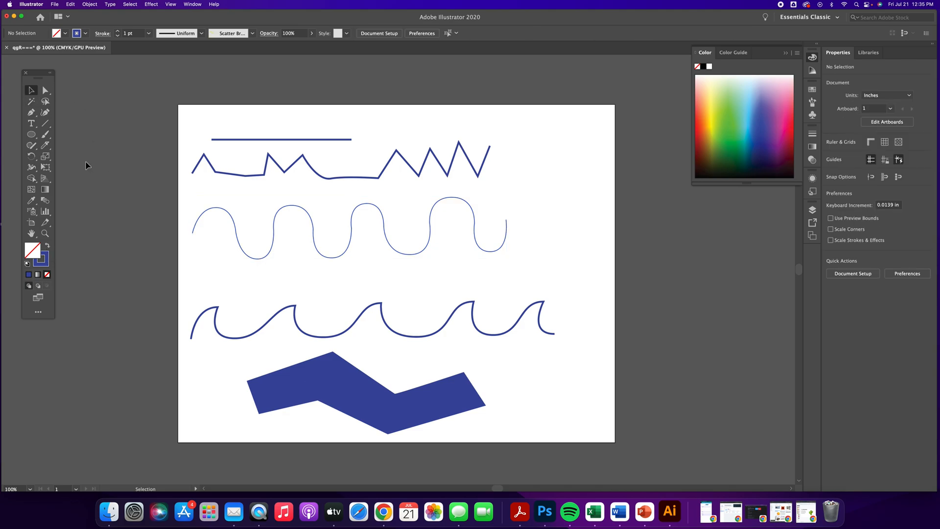